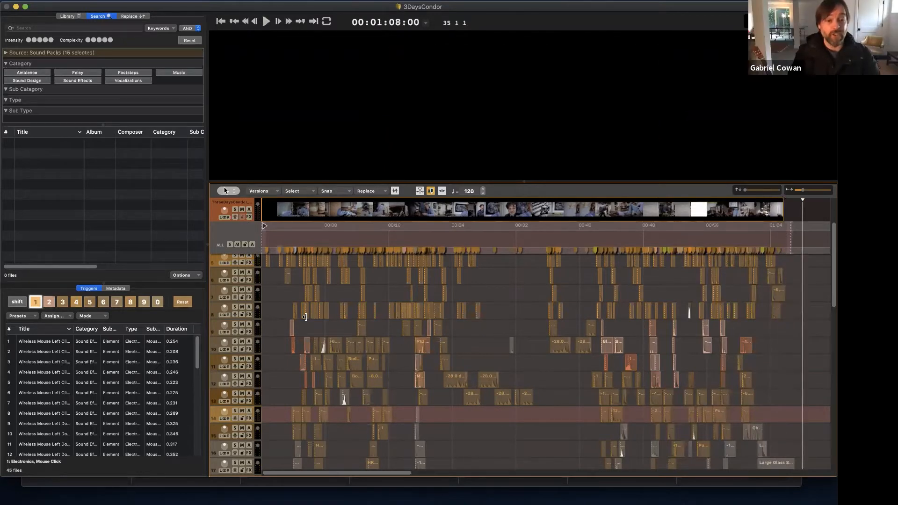
Move the playhead to 00:00:04:02 and play the opening of the fight scene for a few seconds.
click(265, 237)
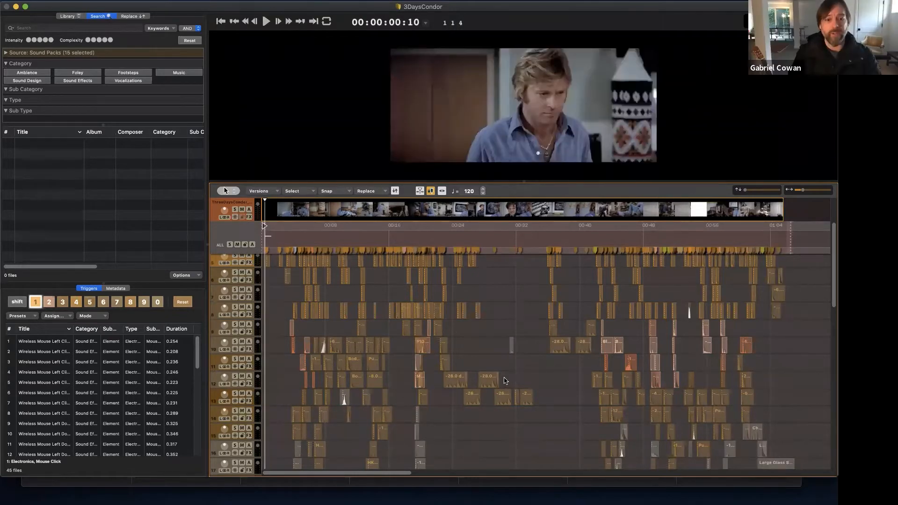
scroll(513, 393, down, 2)
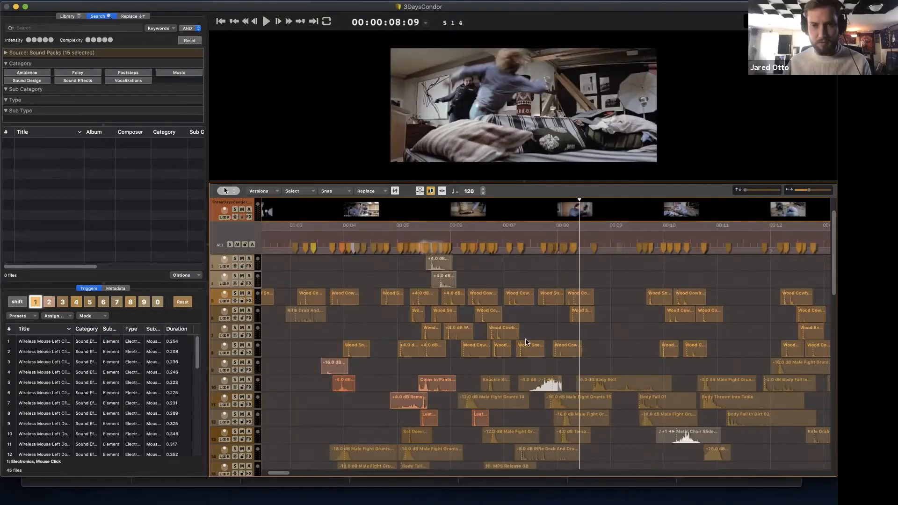
scroll(526, 343, up, 2)
click(348, 236)
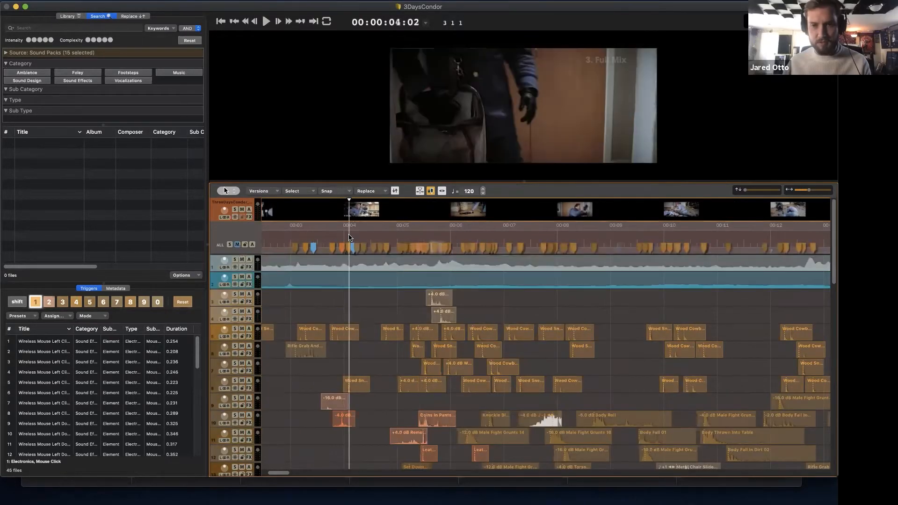
key(space)
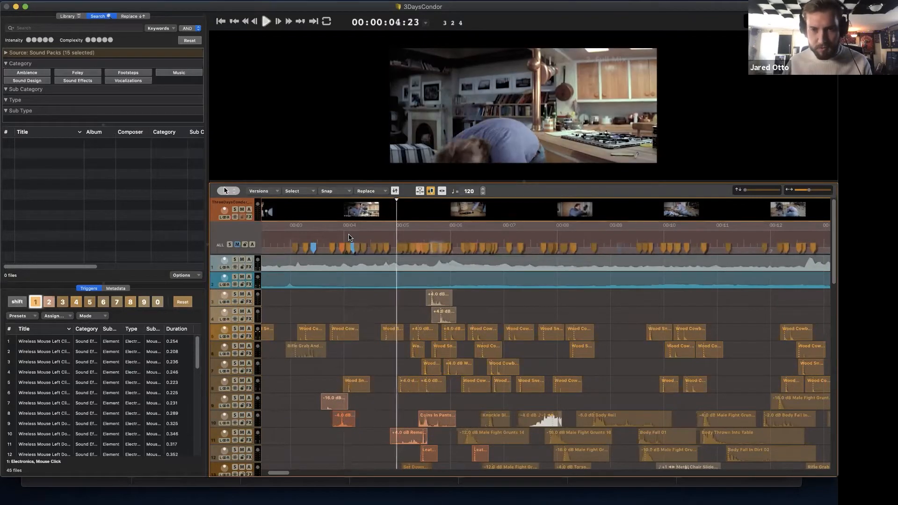
key(space)
key(space)
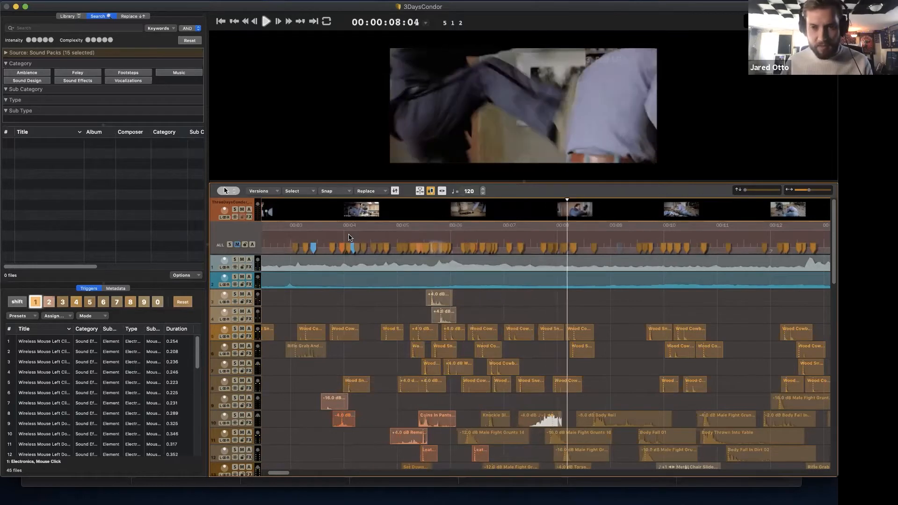
key(space)
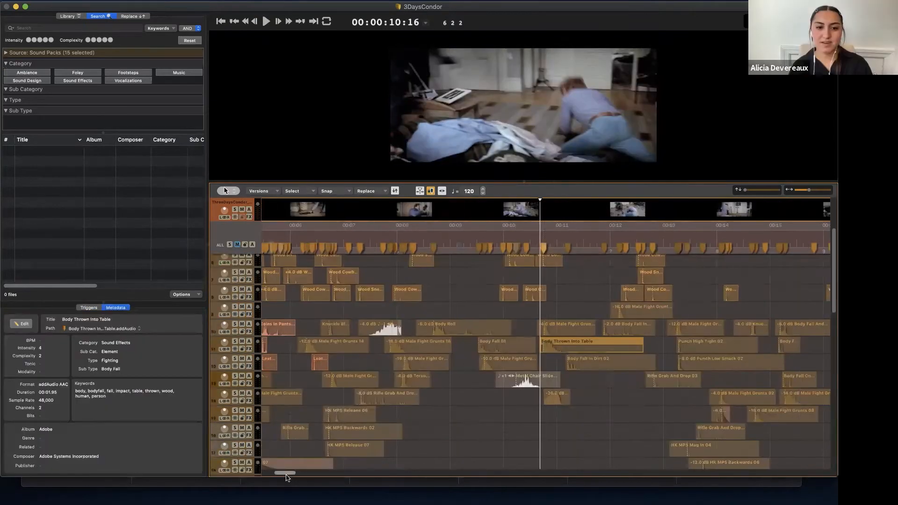
scroll(287, 477, right, 5)
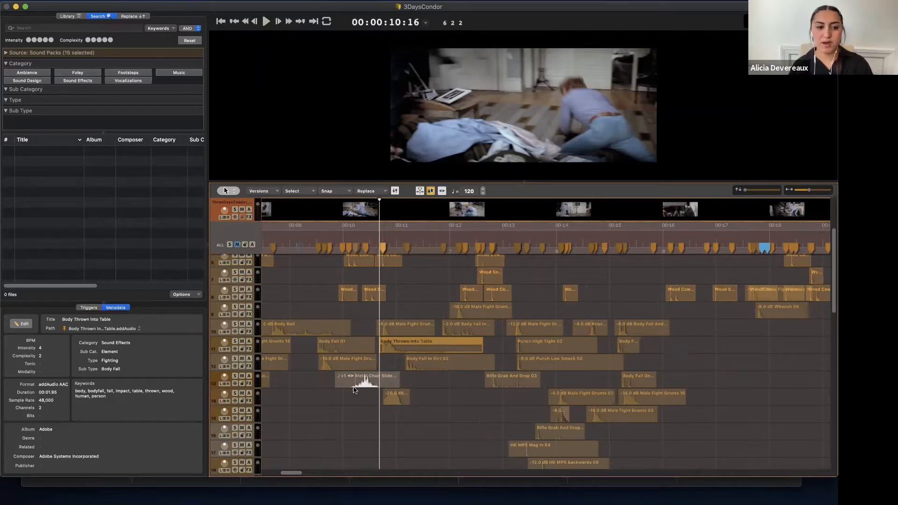
scroll(293, 475, left, 4)
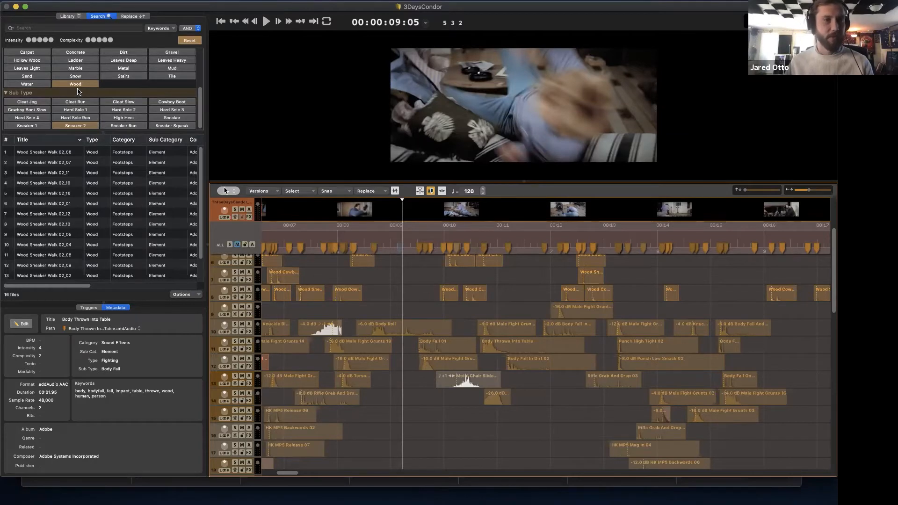
Filter the wood footstep sounds to the Hard Sole 1 sub type and preview Wood Hard Sole Walk 01_11.
scroll(141, 187, up, 5)
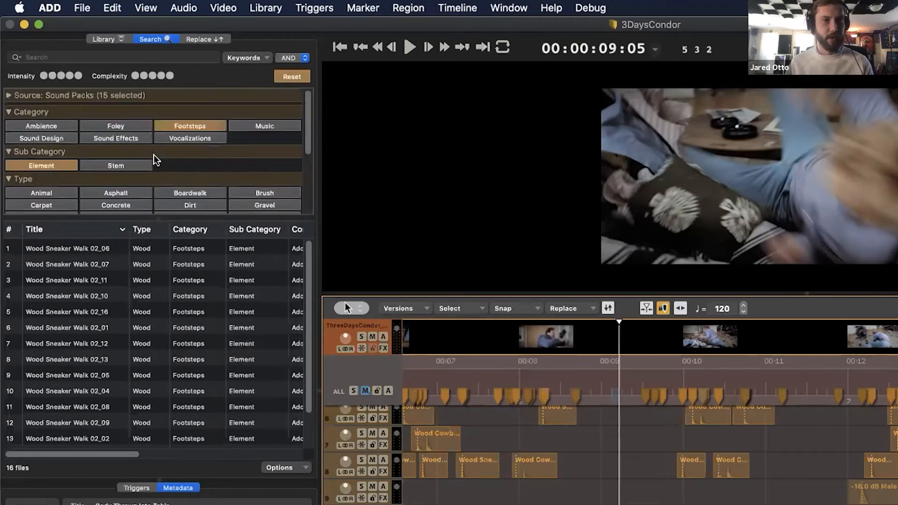
scroll(150, 167, down, 5)
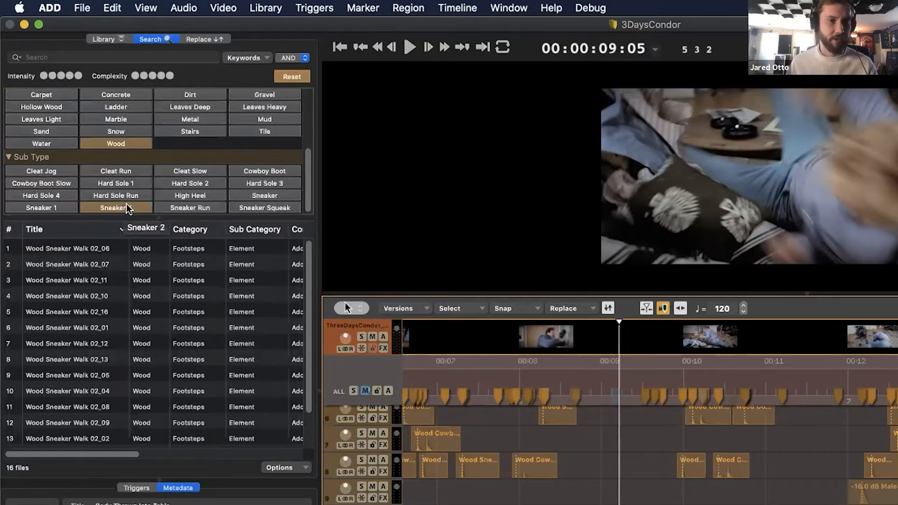
click(120, 183)
click(91, 311)
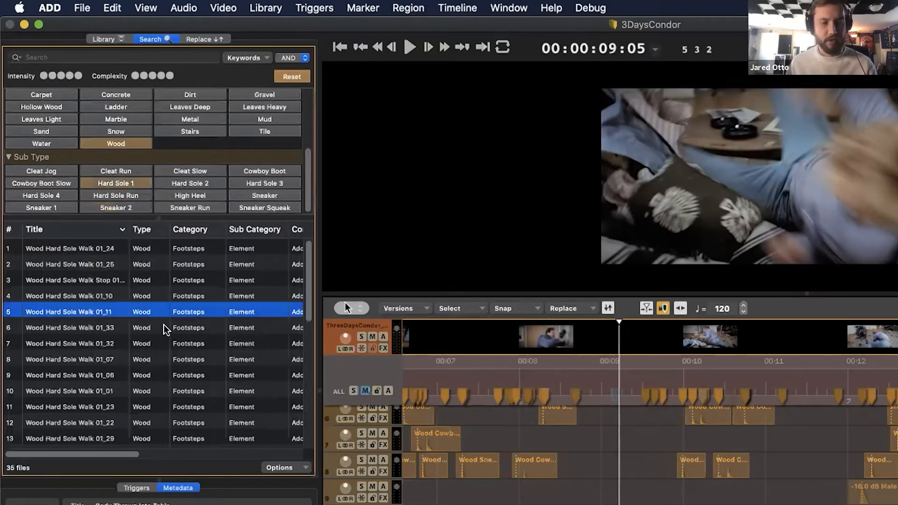
key(space)
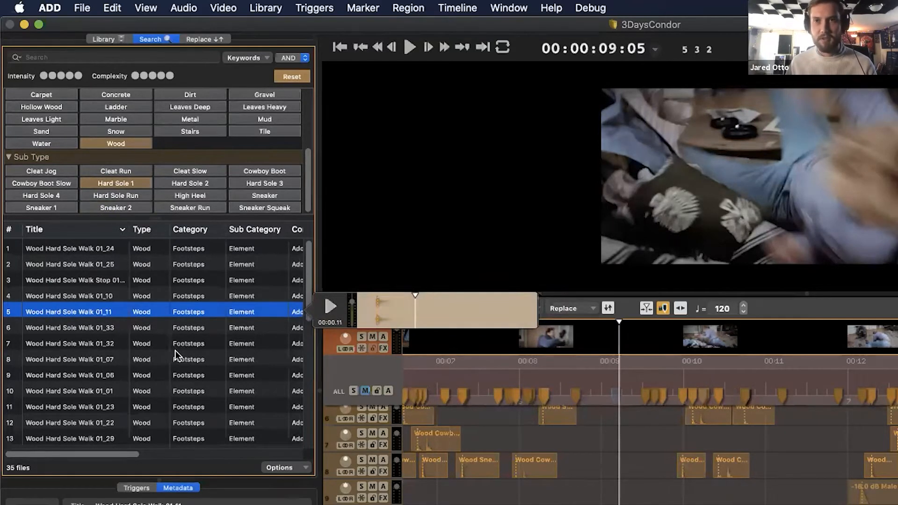
Assign the whole Footsteps/Wood/Hard Sole 1 type to trigger 1.
right_click(94, 138)
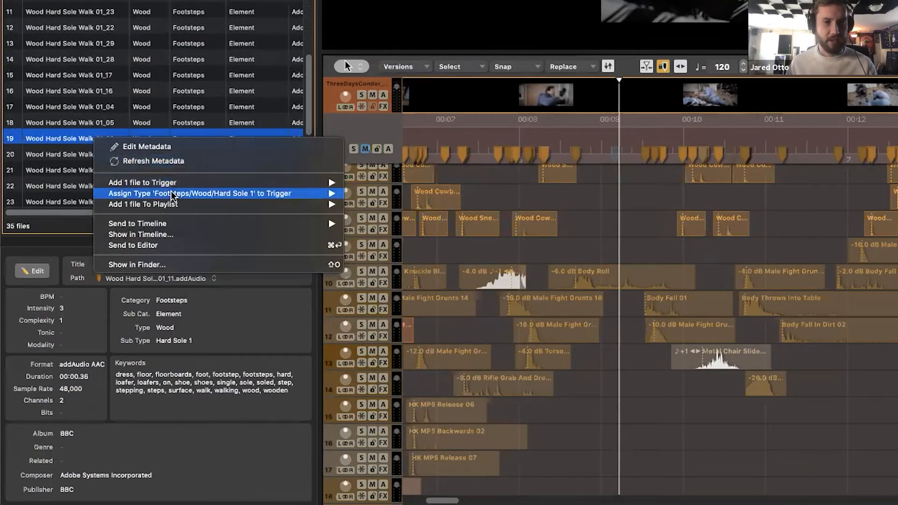
mouse_move(176, 195)
click(361, 193)
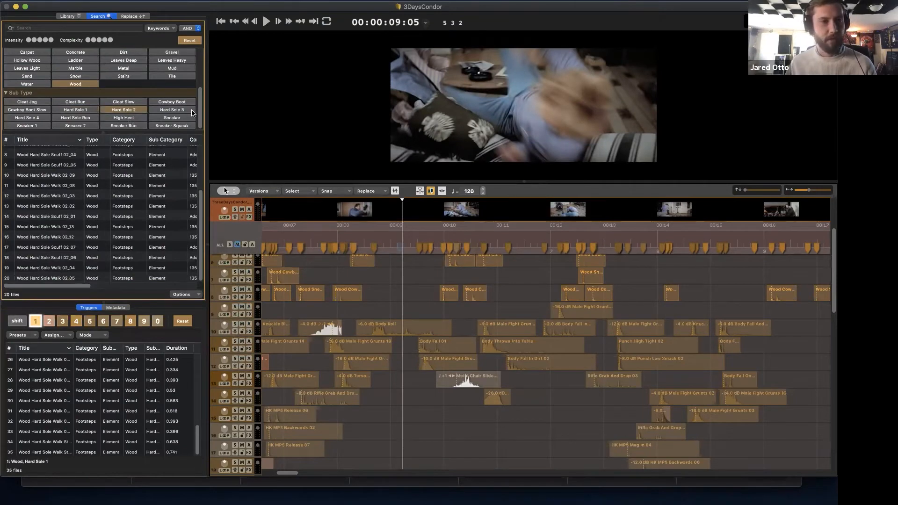
Filter the wood footsteps to the Sneaker 2 sub type and assign the type Footsteps/Wood/Sneaker 2 to trigger 2.
click(85, 127)
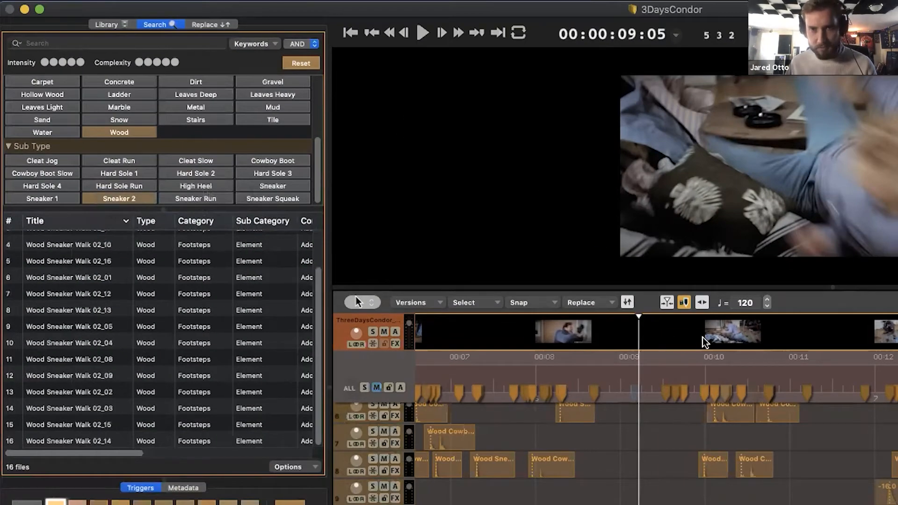
click(101, 294)
right_click(100, 294)
mouse_move(187, 349)
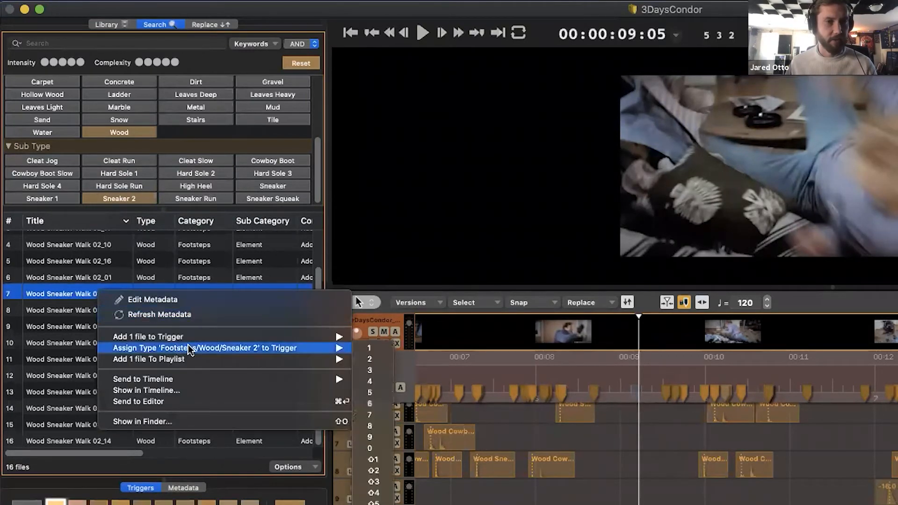
click(376, 361)
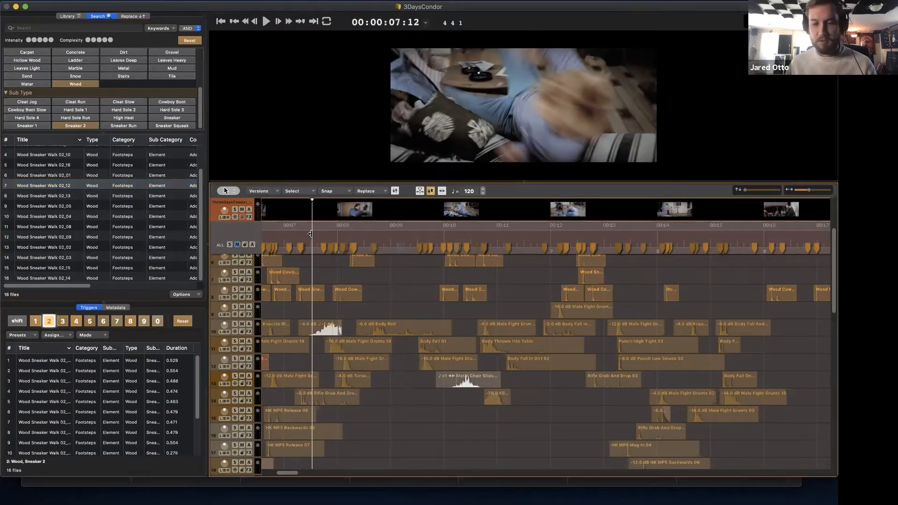
Play the fight in slow motion at 1/3x from 00:00:07:12.
click(310, 234)
key(shift+l)
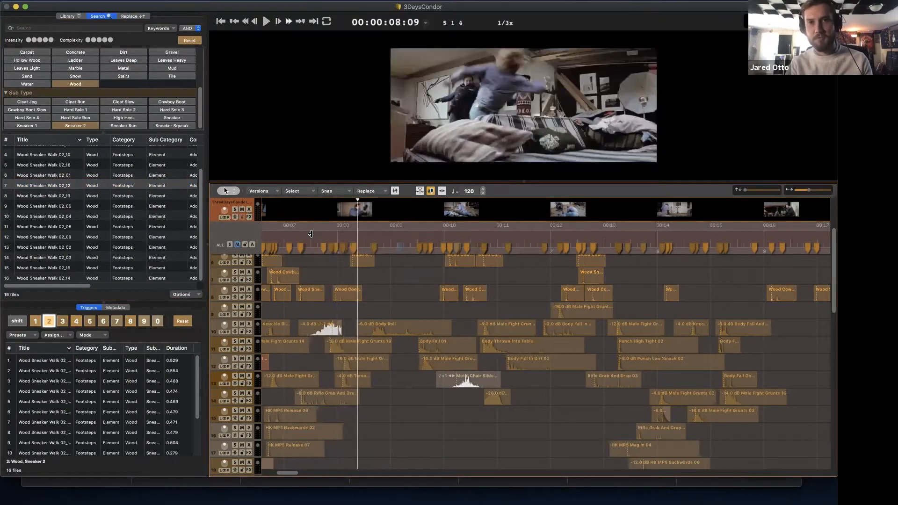
click(394, 280)
click(326, 230)
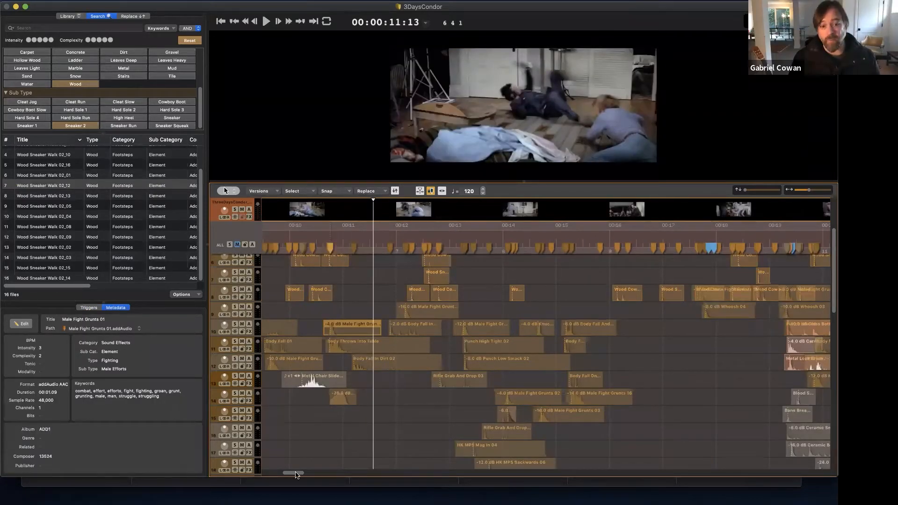
Examine the sound design regions on the lower tracks, from about 00:00:03 to 00:00:21 of the timeline.
scroll(294, 475, right, 3)
scroll(335, 428, down, 10)
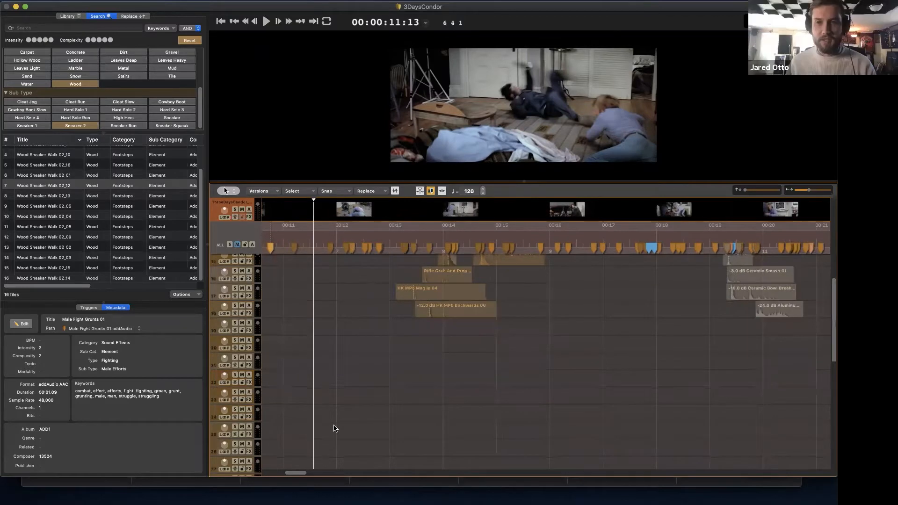
scroll(335, 428, down, 3)
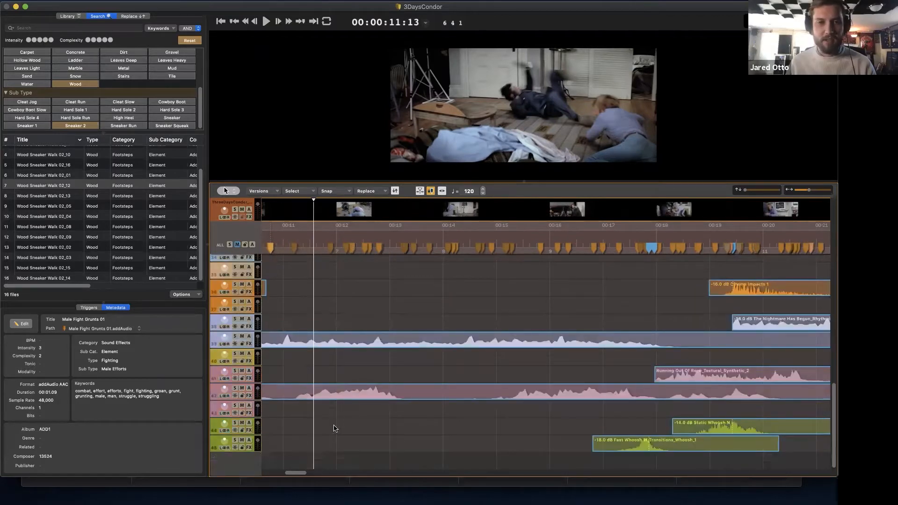
scroll(335, 428, up, 2)
drag(301, 473, 284, 473)
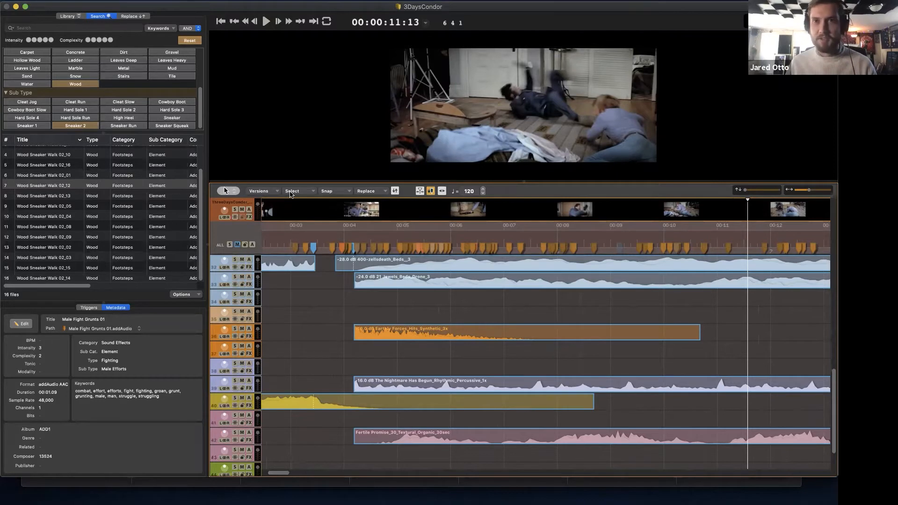
Look over the criteria for selecting timeline regions by category, type and sub type, and return to the timeline's start.
click(292, 192)
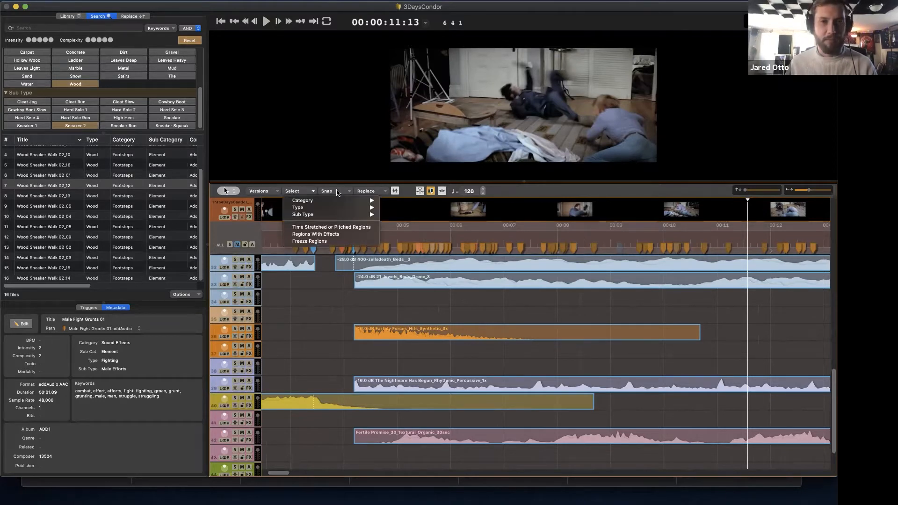
click(380, 302)
click(381, 303)
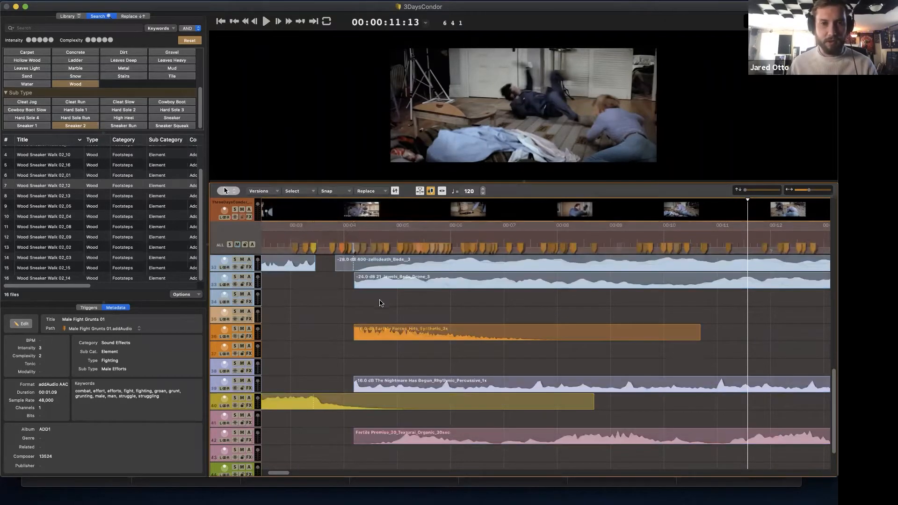
drag(287, 473, 256, 476)
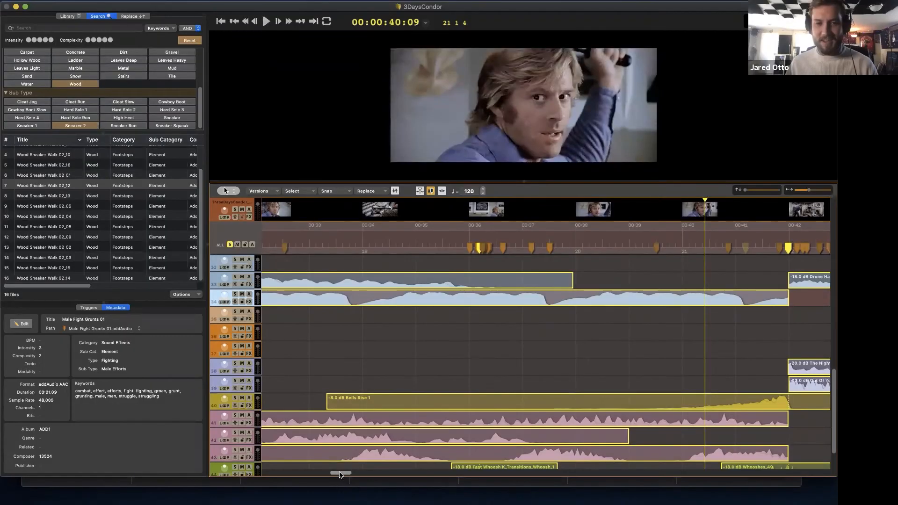
Examine the soloed sound design layers around 00:00:30, checking the metadata of the textural regions on tracks 43 and 42.
scroll(399, 353, left, 6)
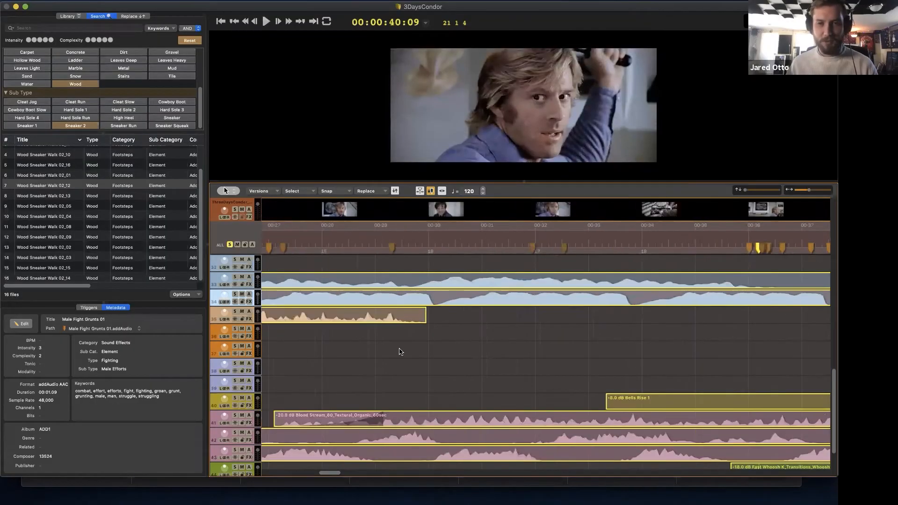
scroll(433, 314, down, 3)
scroll(337, 475, right, 3)
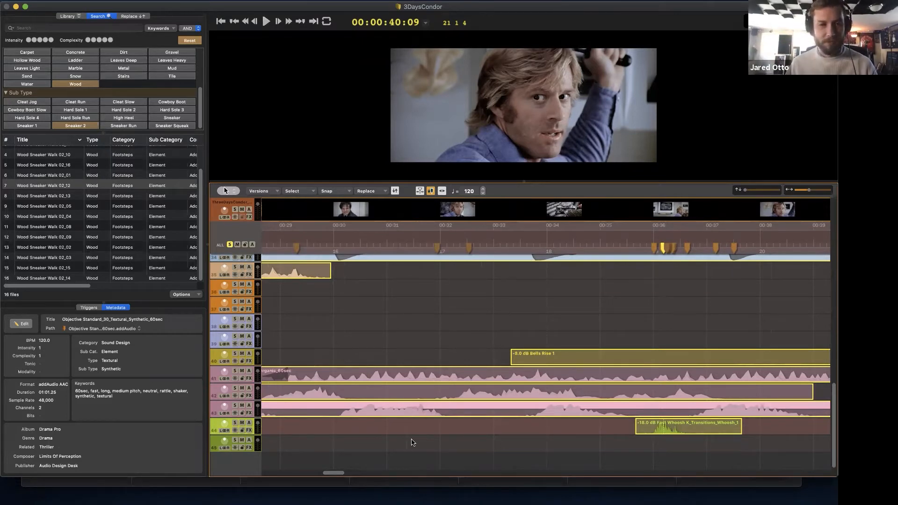
click(425, 426)
click(418, 396)
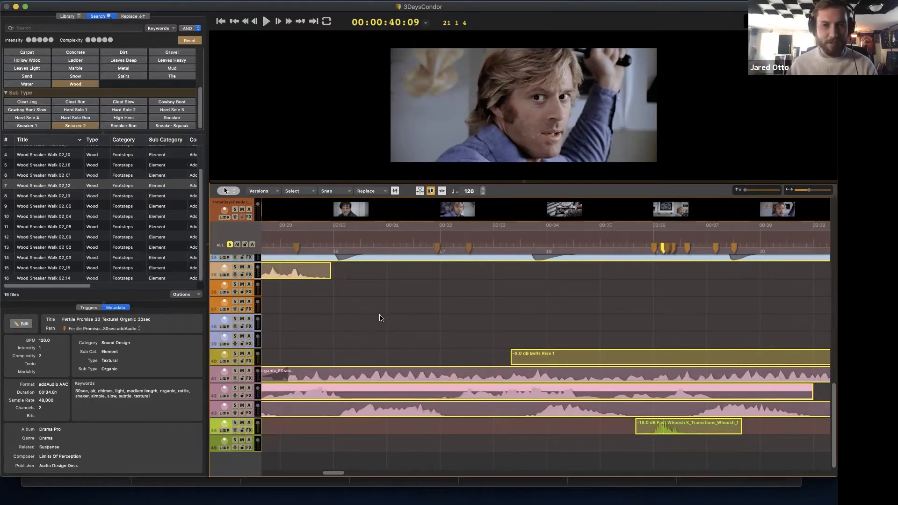
scroll(391, 323, up, 3)
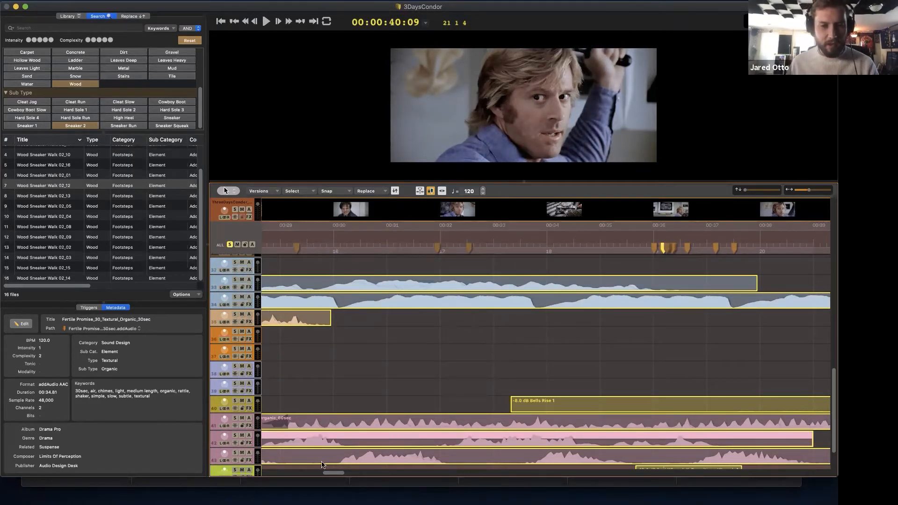
drag(335, 473, 349, 475)
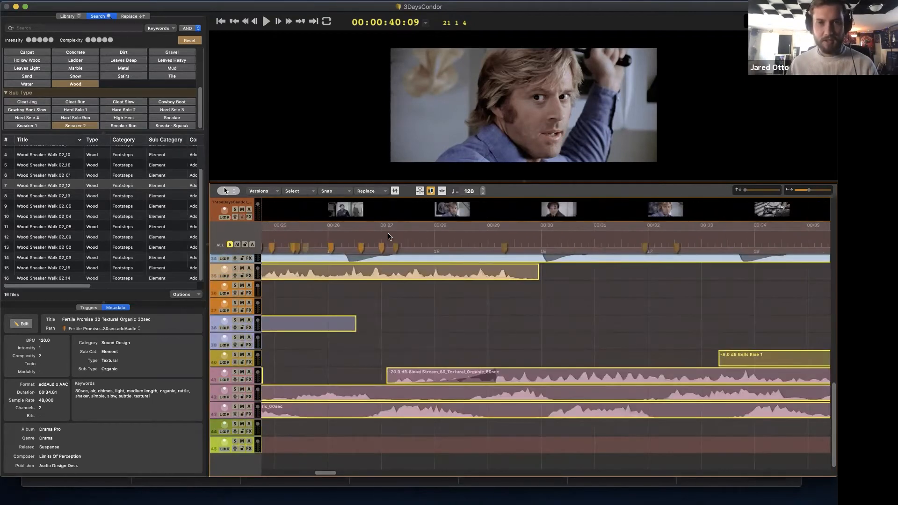
Check the soloed layers around the cut near 00:00:42, moving the playhead between 00:00:37:19 and 00:00:42:08 and ending at 00:00:40:11.
click(389, 236)
click(479, 343)
drag(330, 473, 356, 478)
click(534, 236)
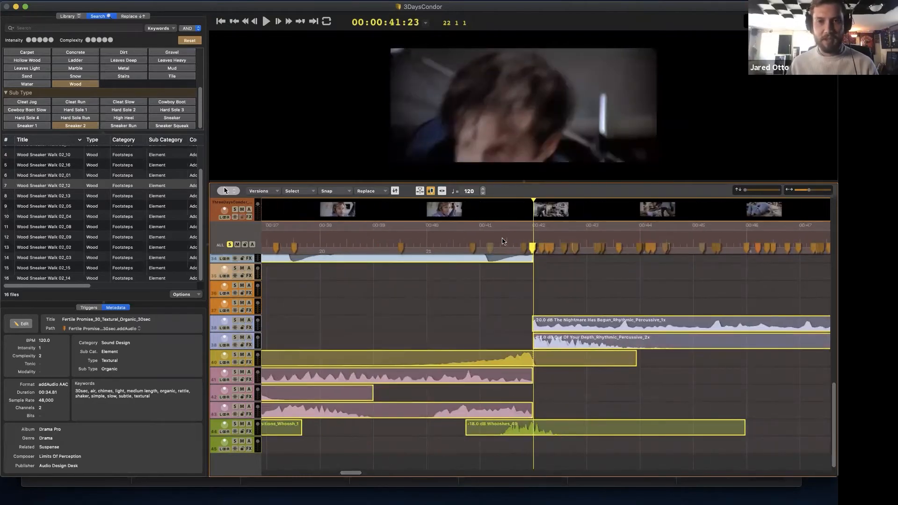
click(312, 237)
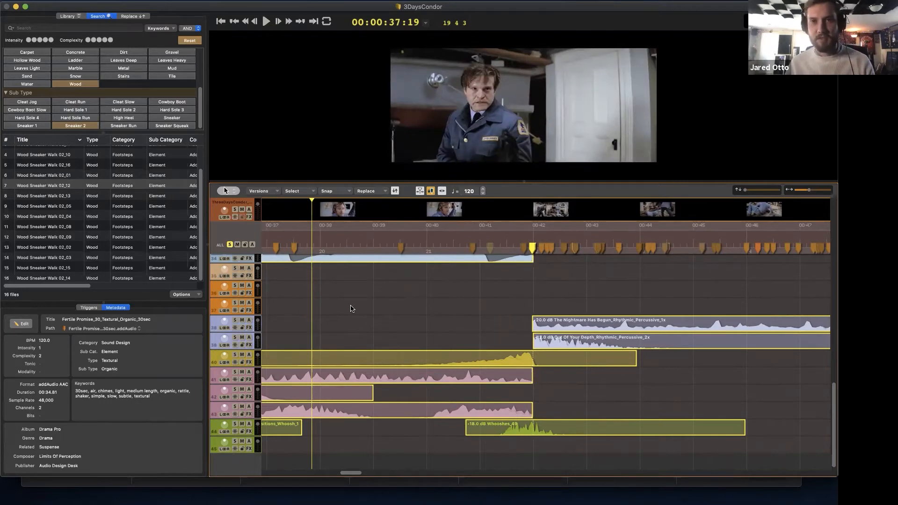
click(532, 233)
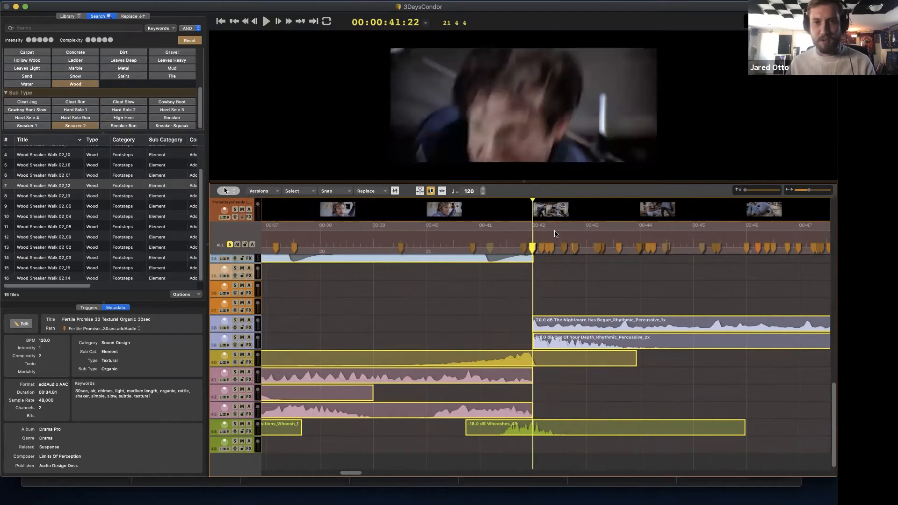
click(556, 233)
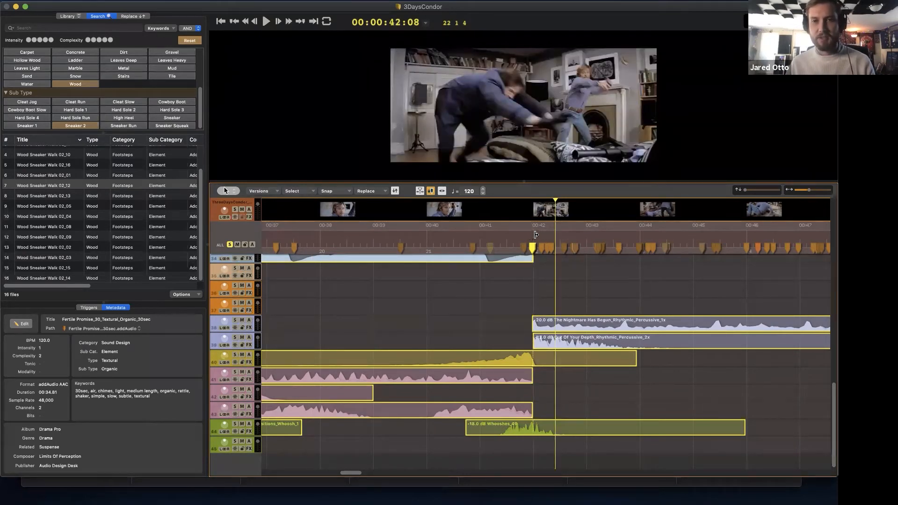
click(455, 234)
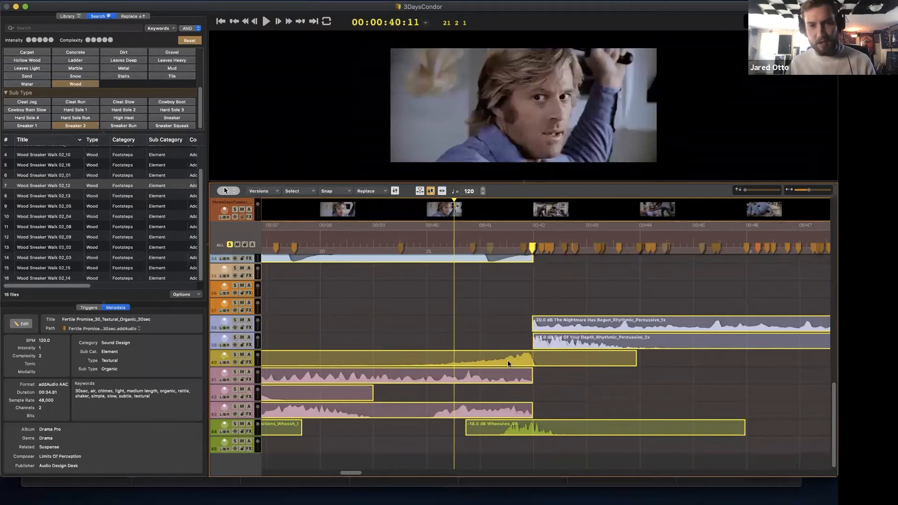
Examine the soloed layers from 00:00:42 to about 00:00:57, checking the metadata of the Moving The Narrative fly-by region on track 44.
click(532, 234)
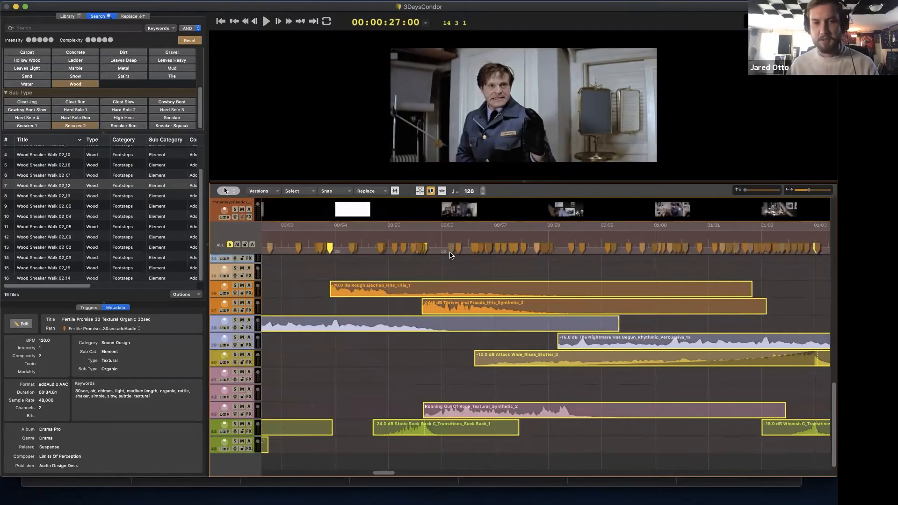
click(425, 234)
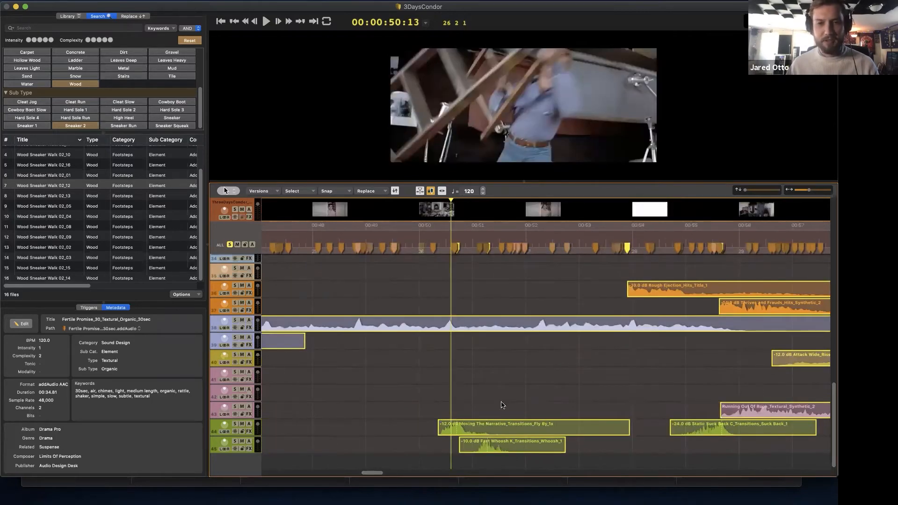
click(503, 409)
click(503, 425)
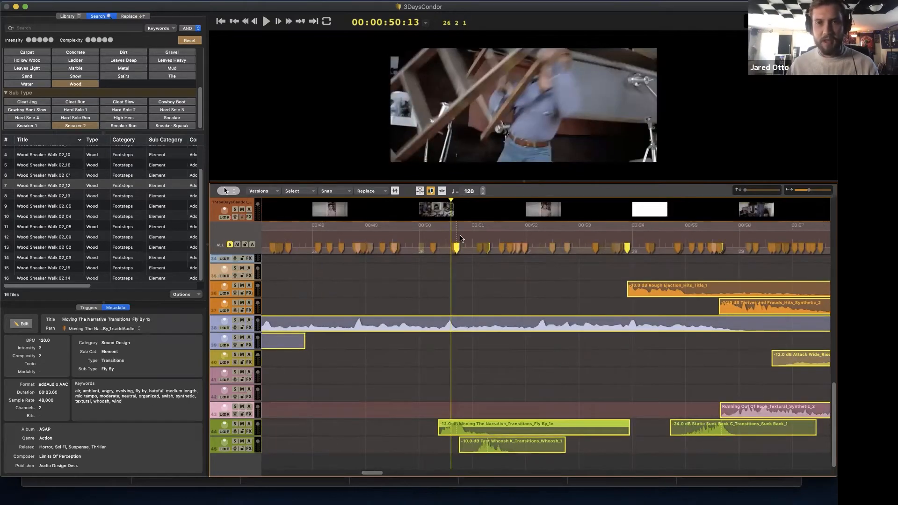
click(489, 239)
key(space)
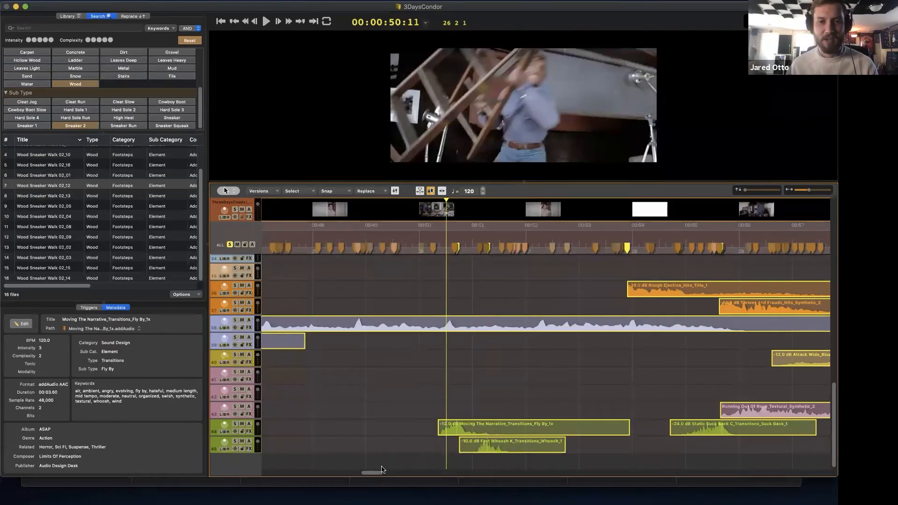
drag(375, 473, 372, 473)
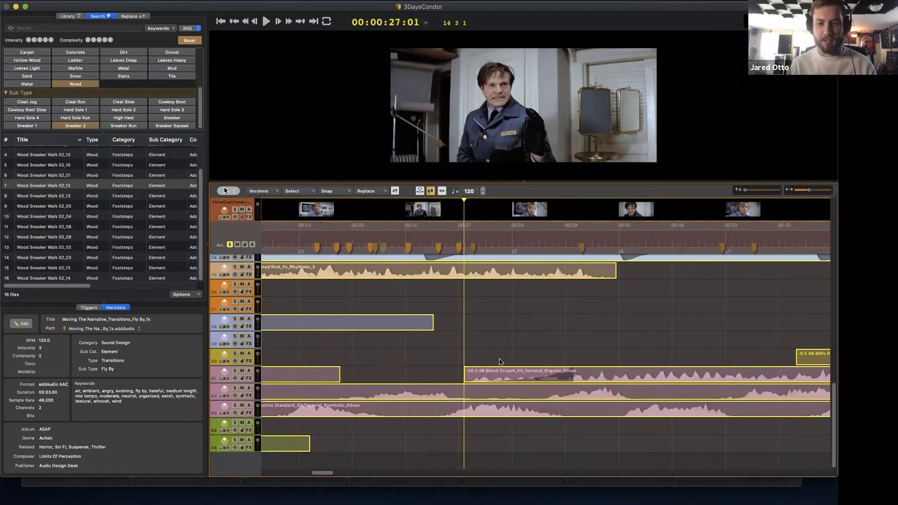
Check the metadata of the Blood Stream textural region on track 41 and play the soloed layers from 00:00:27:01 to 00:00:31:05.
key(p)
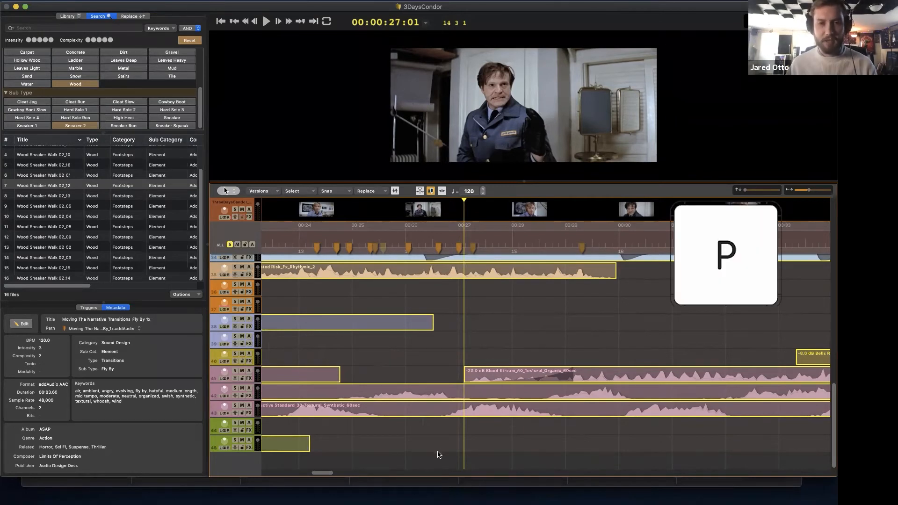
drag(315, 473, 320, 472)
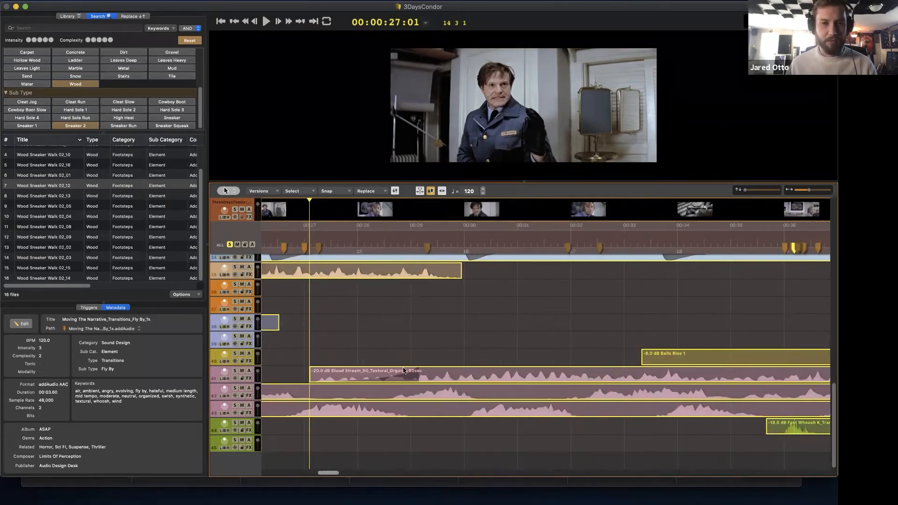
click(436, 381)
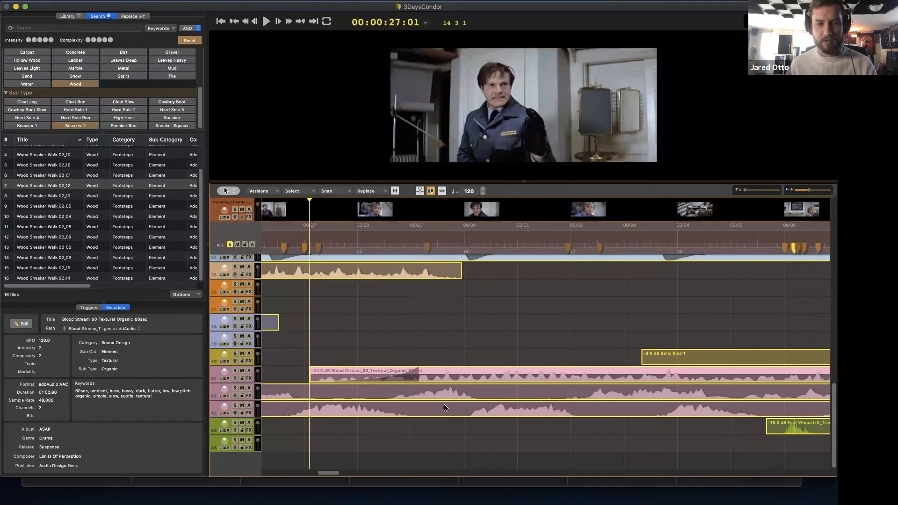
key(space)
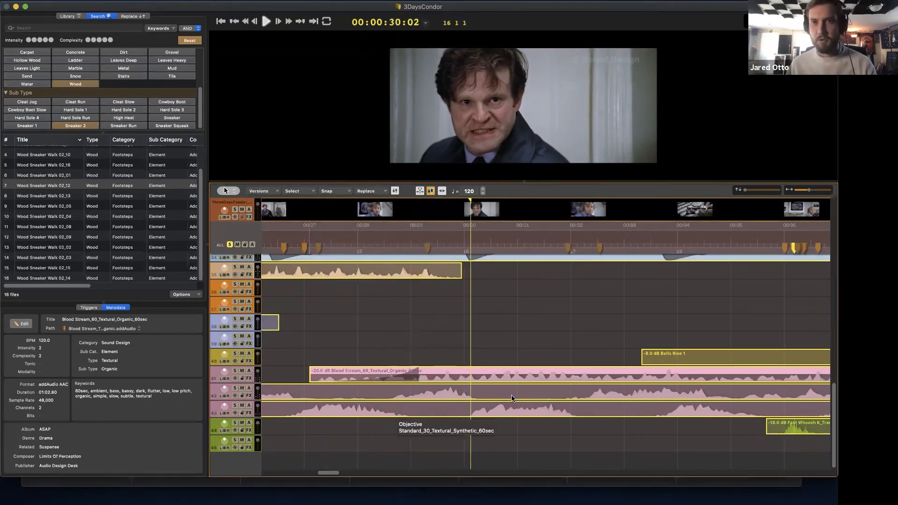
key(space)
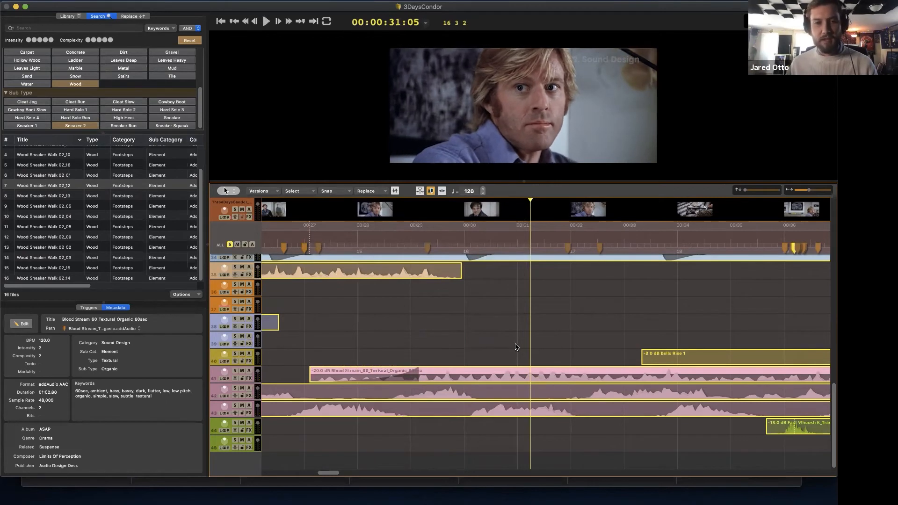
Browse replacement sounds for the Blood Stream region, inspect Answer The Call_Textural_Organic_1x, and close the browser without replacing anything.
double_click(517, 378)
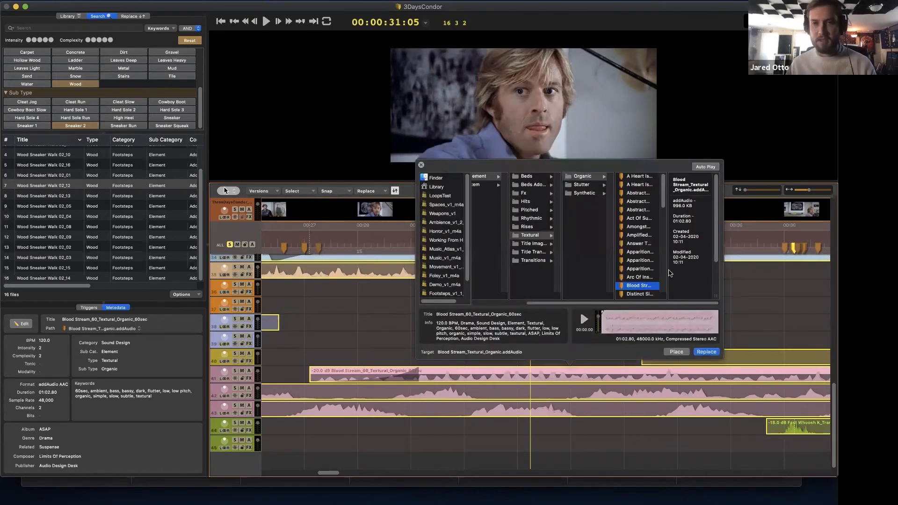
click(640, 244)
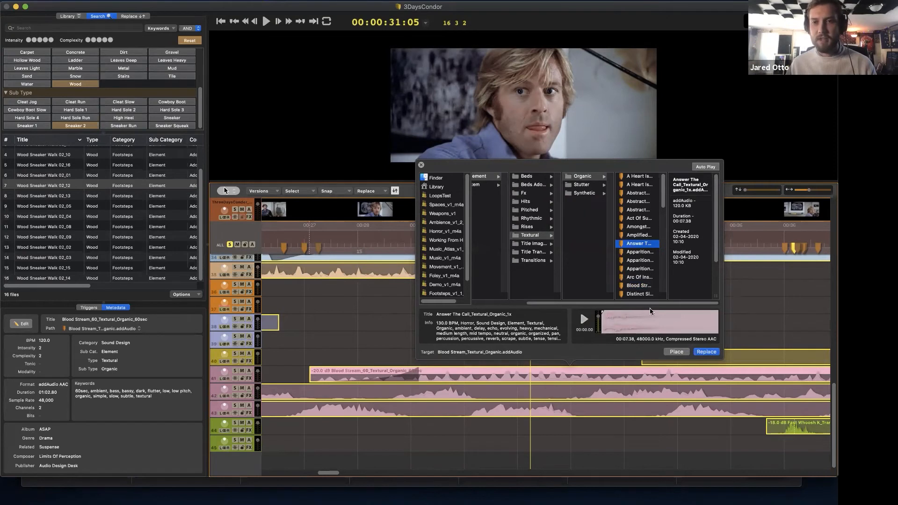
click(421, 164)
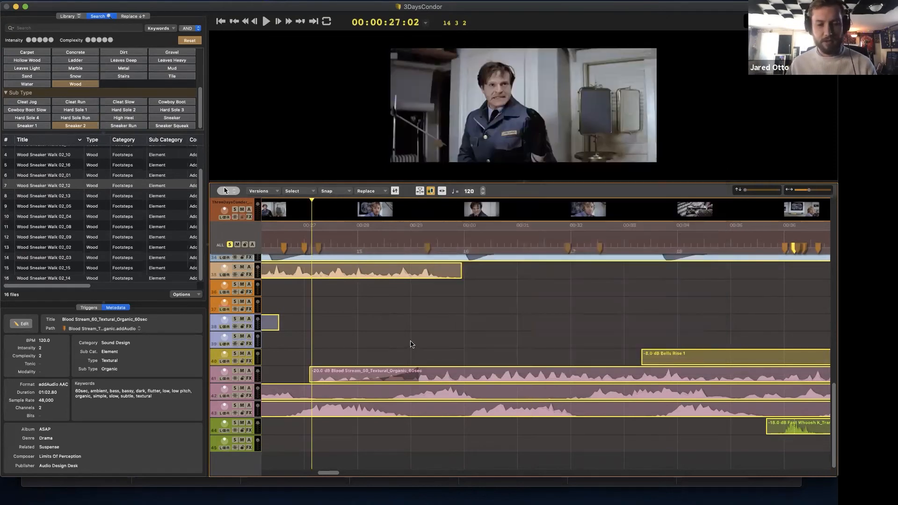
key(x)
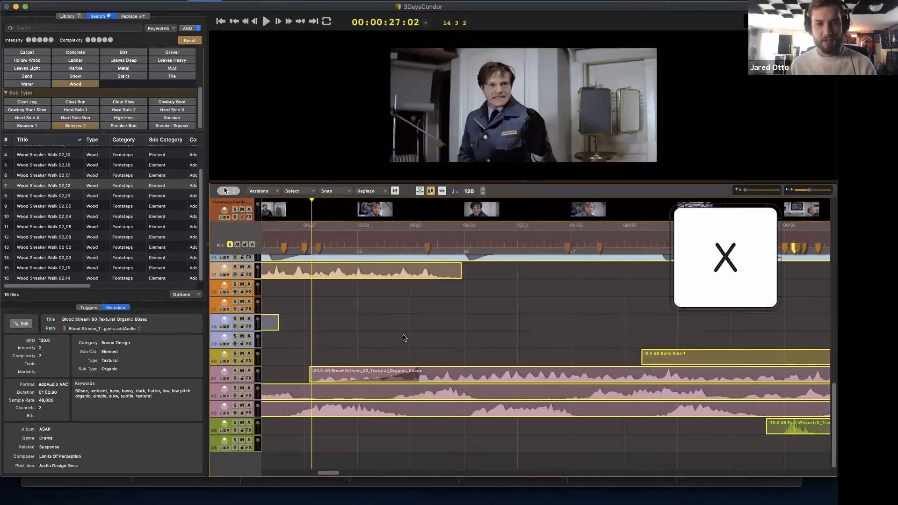
Examine the gunshot, bullet hit, fight and footstep regions on the upper tracks between about 00:00:54 and 00:01:04.
scroll(449, 449, down, 1)
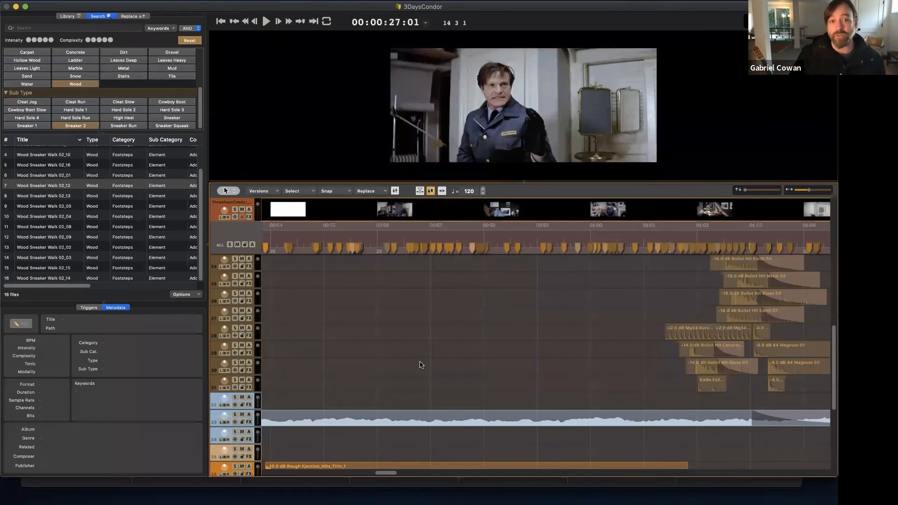
scroll(421, 365, up, 2)
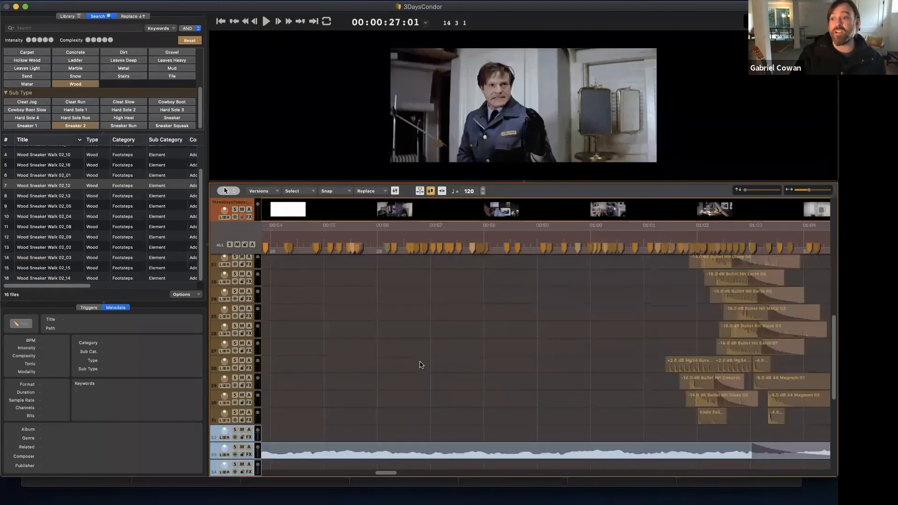
scroll(421, 365, up, 6)
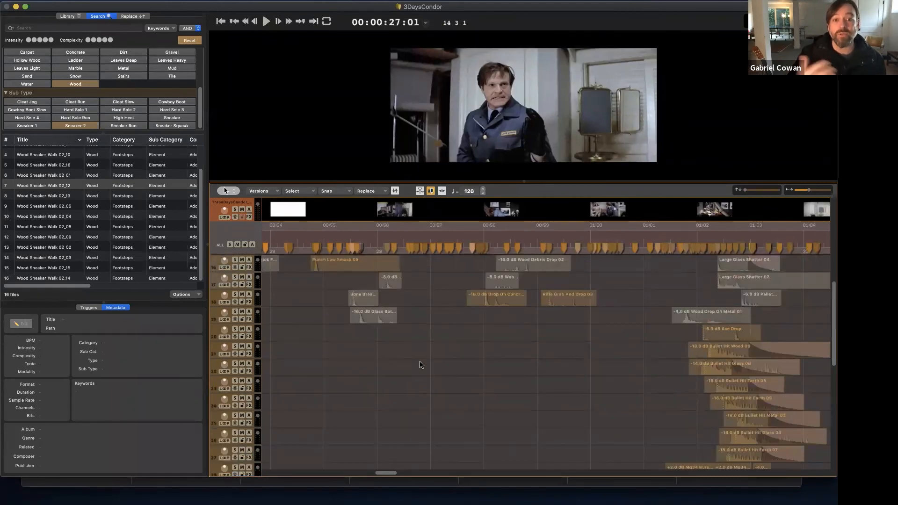
scroll(421, 365, up, 5)
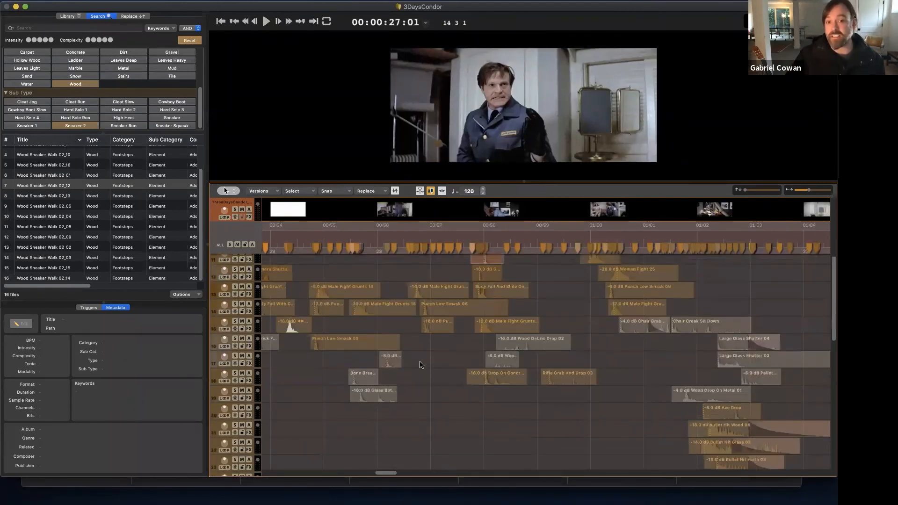
scroll(420, 365, up, 6)
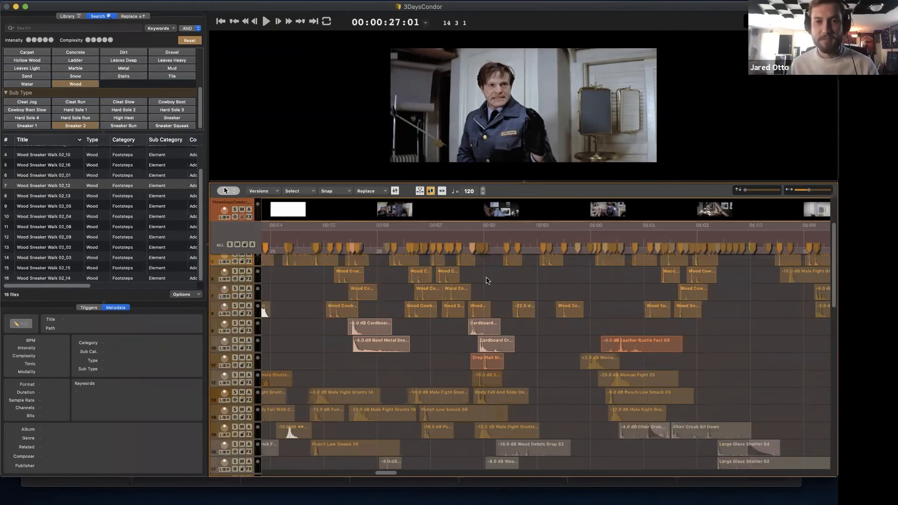
Review the scene's closing effects and the sound design tracks below, moving the playhead to 00:00:55:23 and finally to 00:00:32:05.
click(378, 234)
drag(387, 473, 410, 475)
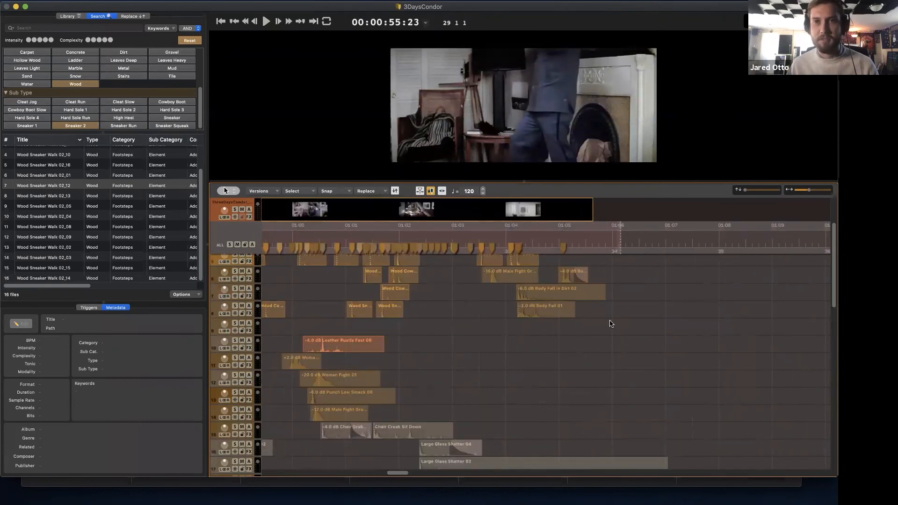
scroll(611, 323, down, 5)
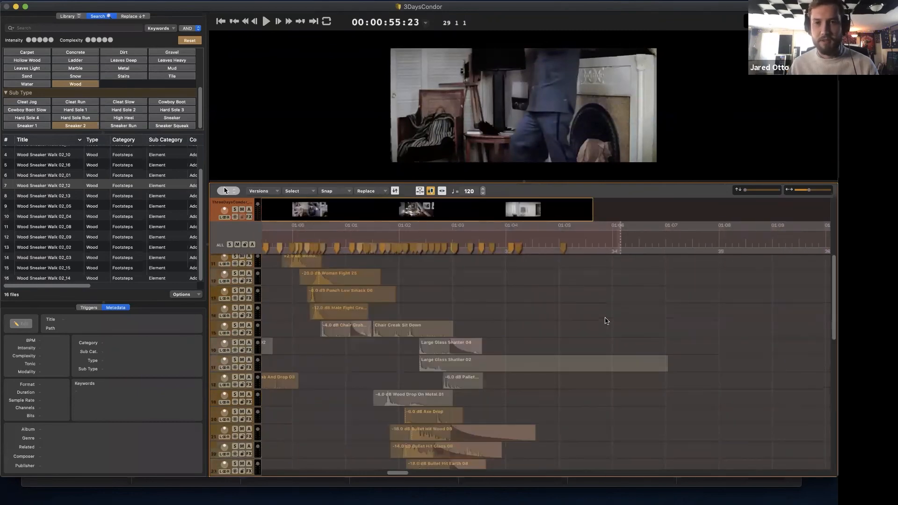
scroll(606, 321, down, 10)
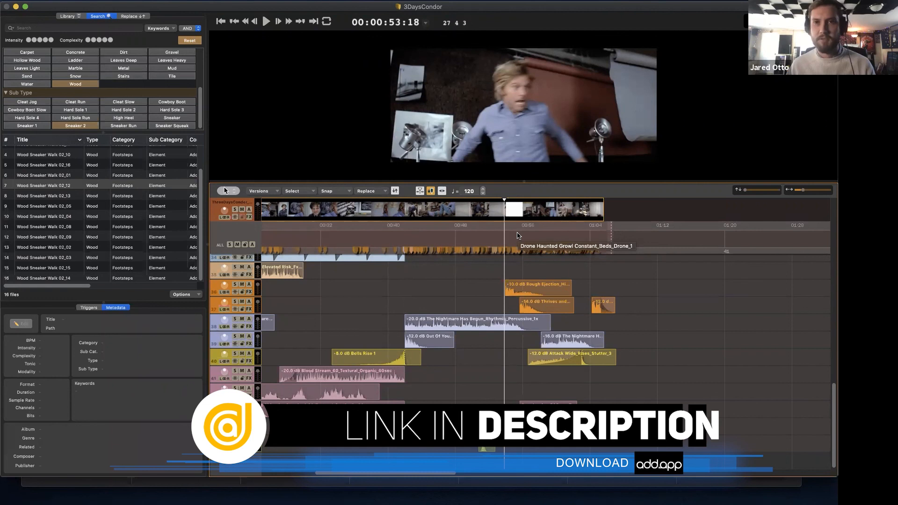
click(323, 235)
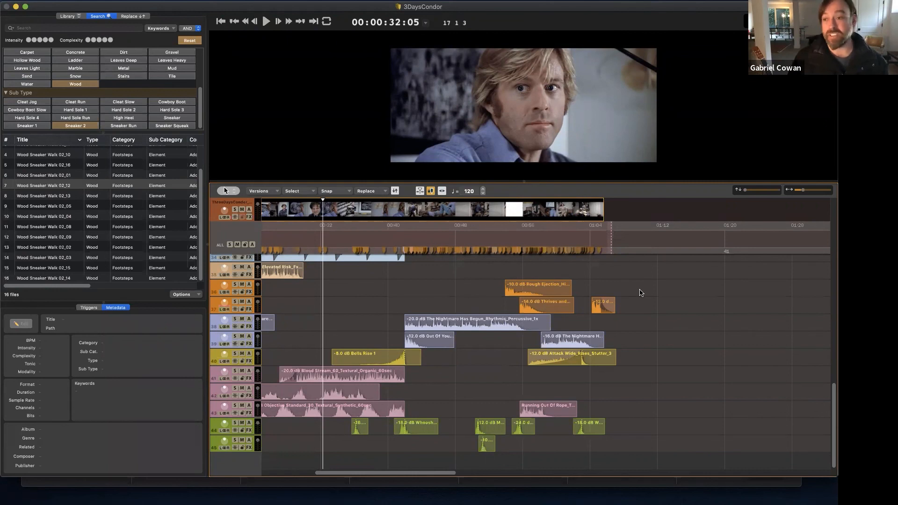
scroll(526, 349, up, 4)
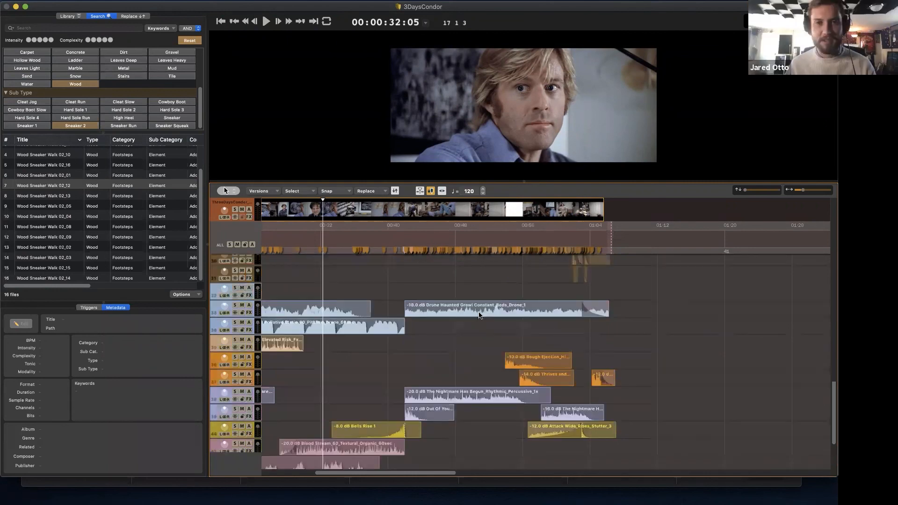